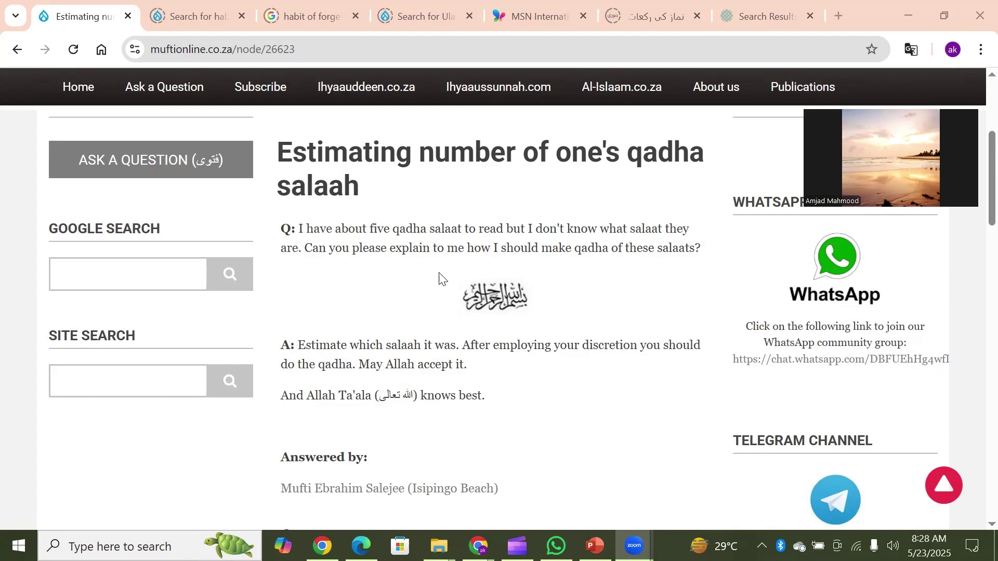
- Highlight the full question about five unknown qadha salaat in the fatwa on estimating missed prayers
click(300, 230)
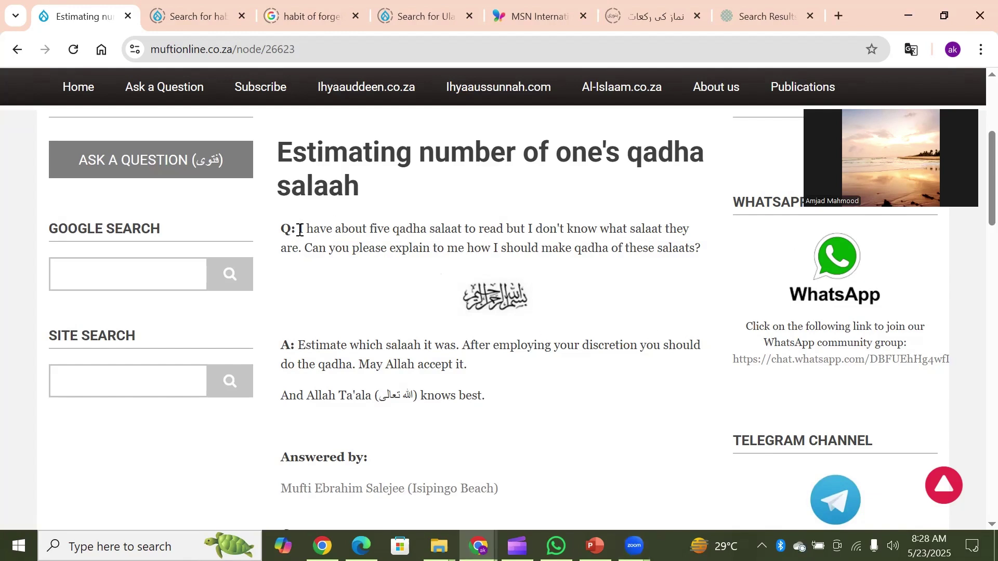
drag(300, 230, 428, 241)
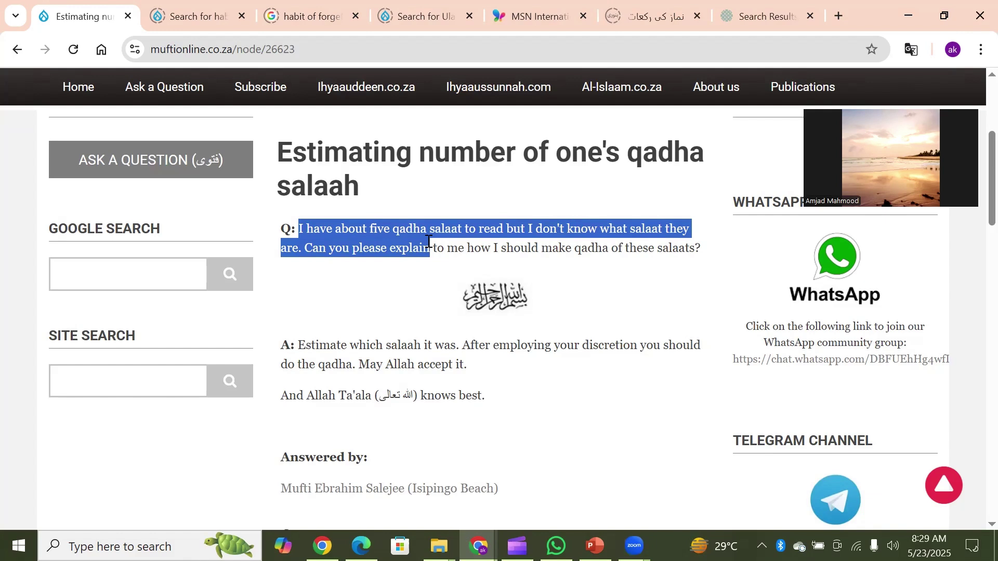
shift+click(701, 248)
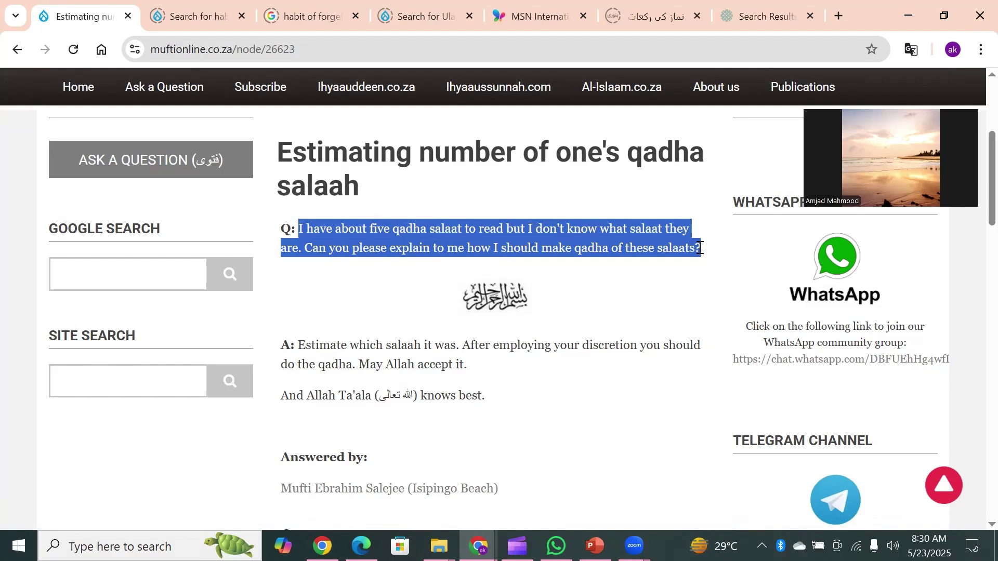
- Read the Sunan Ibn Majah hadith on sins and repentance in the Sunnah.com results for Sins
click(760, 16)
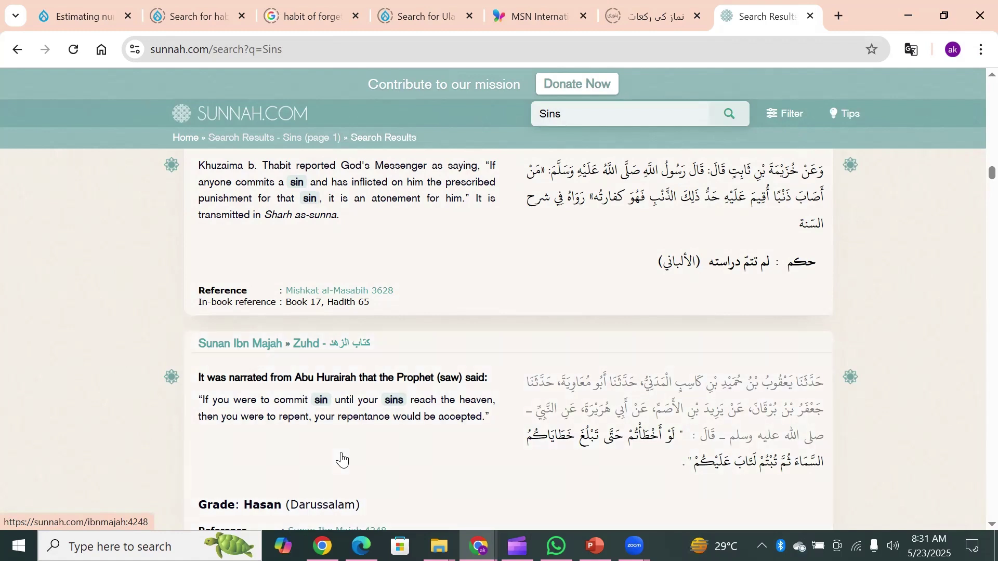
scroll(975, 528, down, 1)
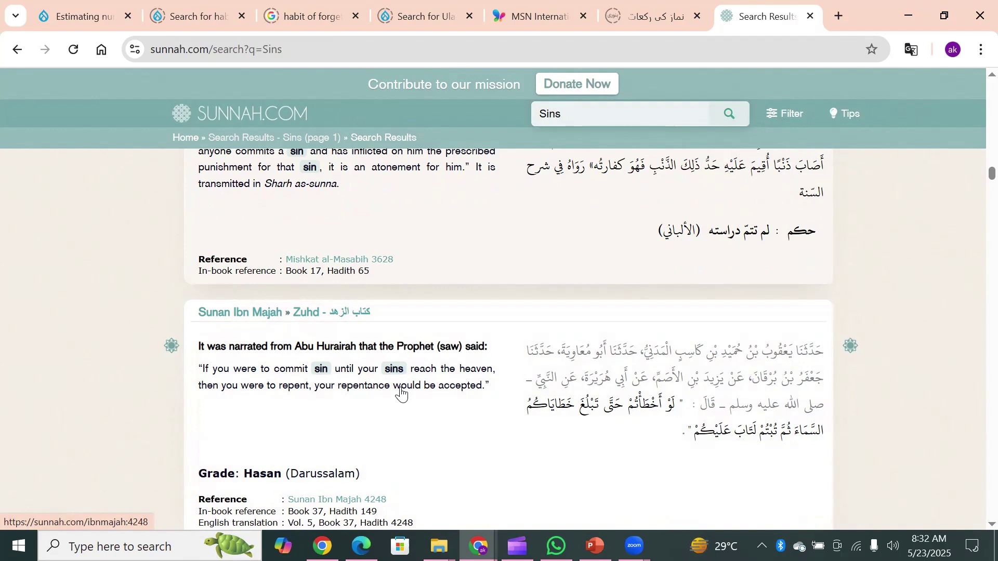
scroll(974, 526, down, 1)
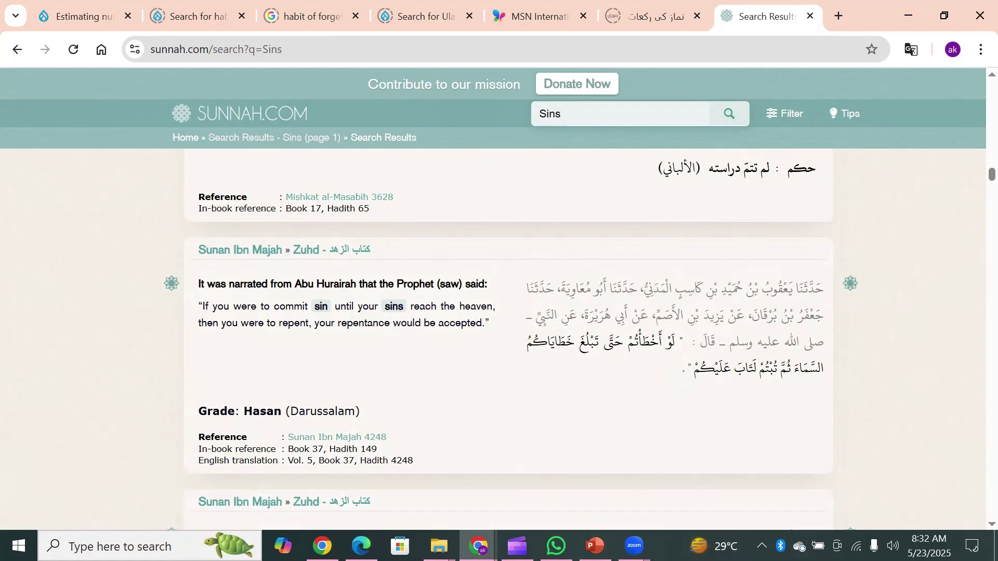
- Switch to the VBA folder in File Explorer and duplicate the "Lesson463 -- Excel for tracking missed salats" workbook
mouse_move(439, 546)
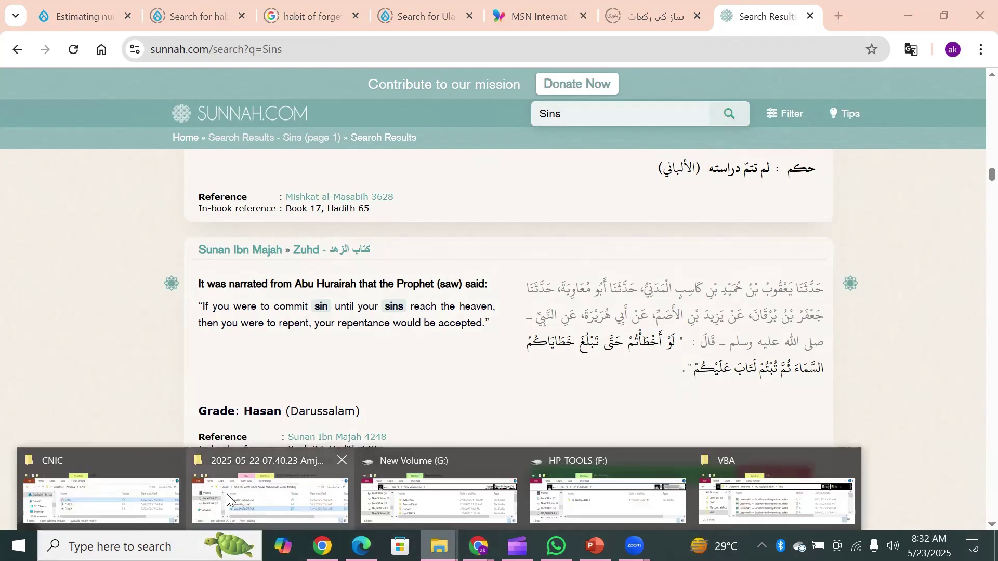
click(710, 491)
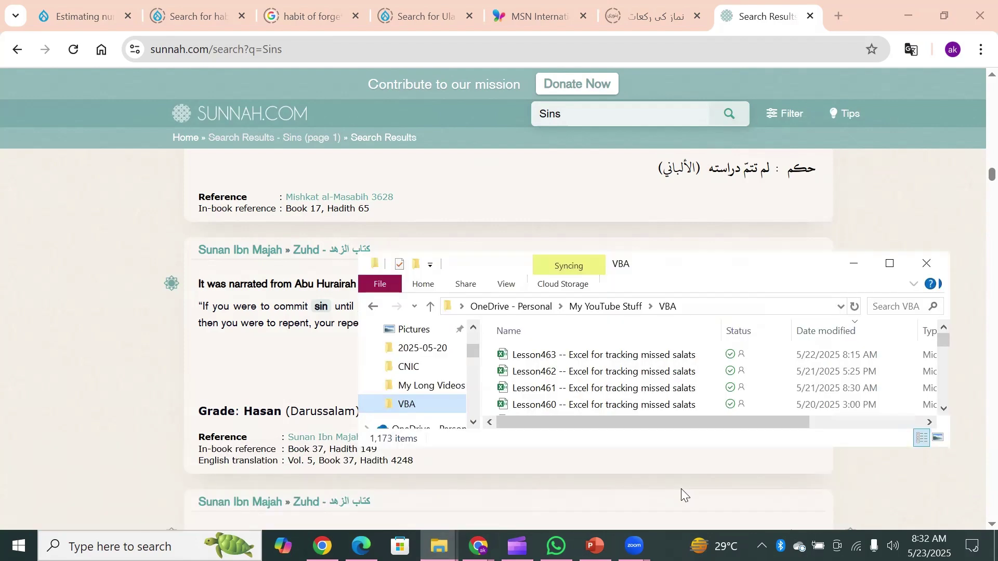
click(504, 357)
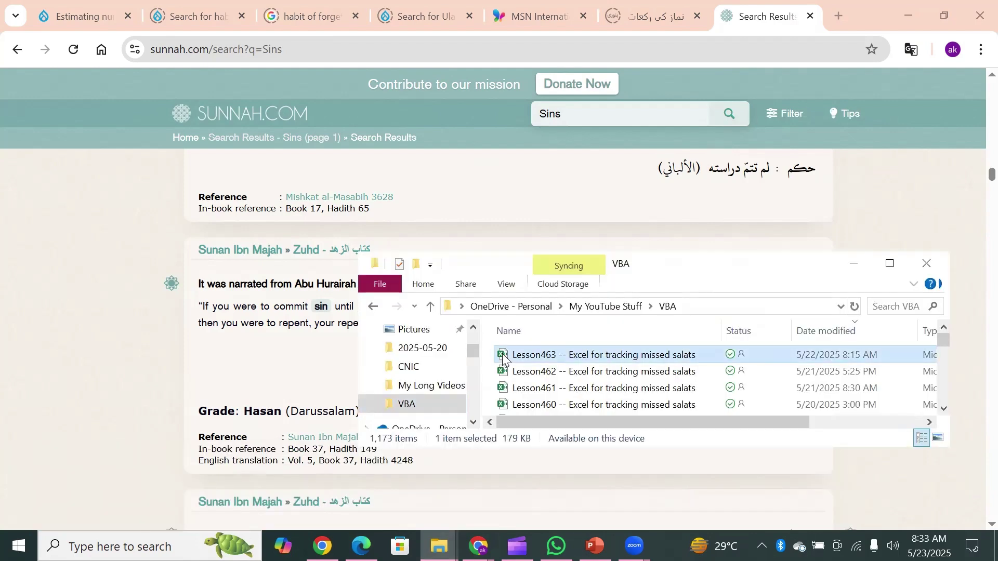
key(ctrl+c)
key(ctrl+v)
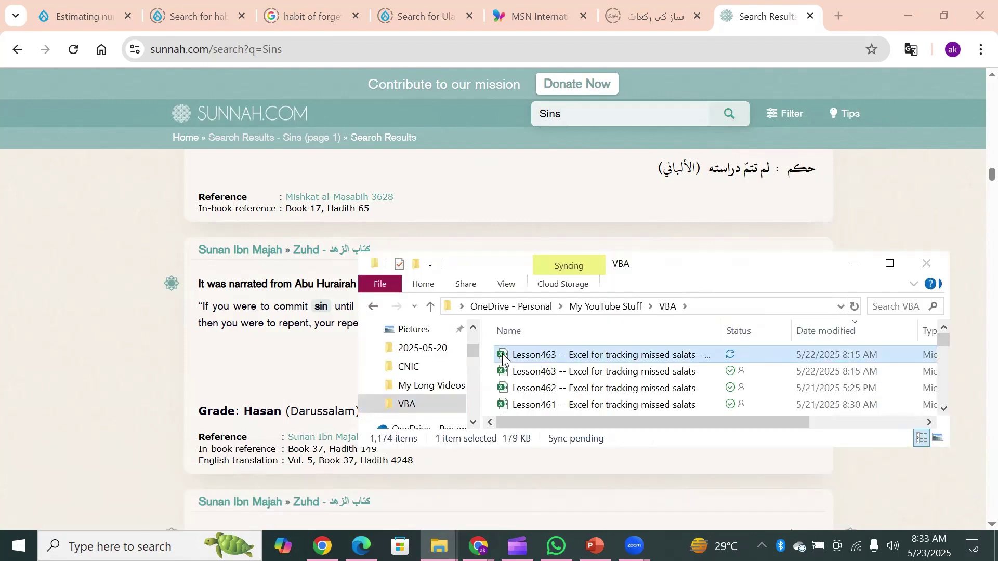
- Rename the duplicated workbook as "Lesson464 -- Excel for tracking missed salats"
click(632, 356)
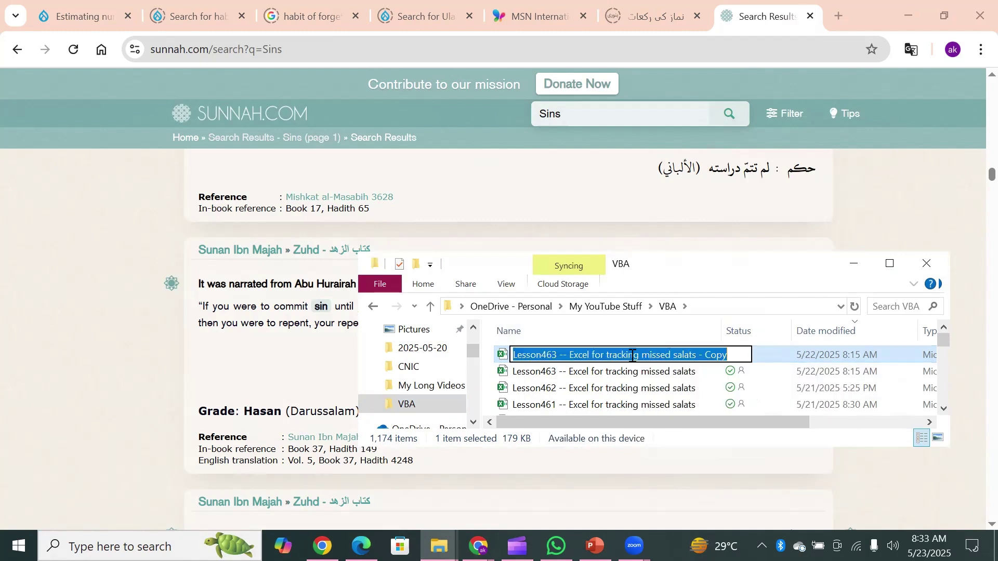
key(End)
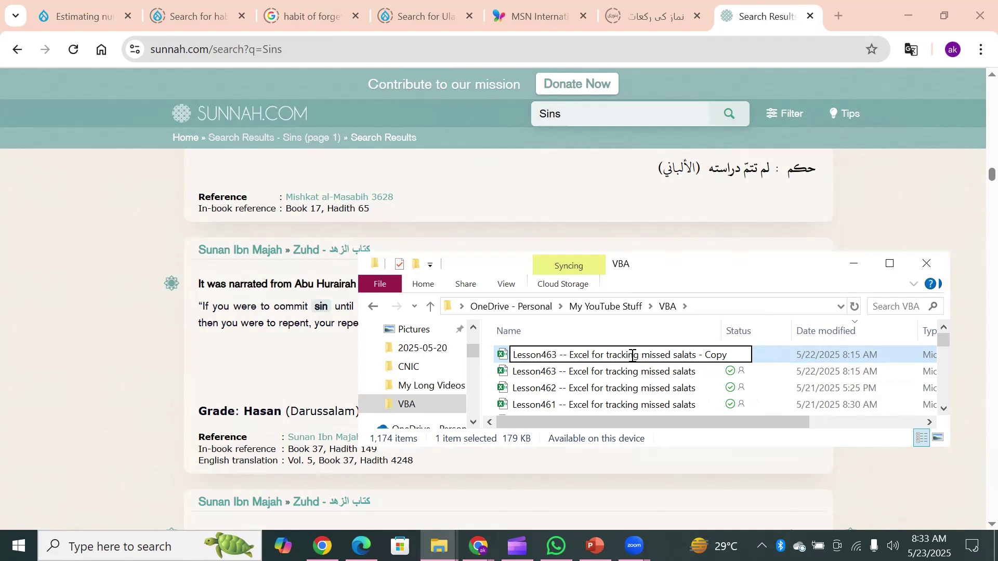
key(BackSpace)
key(BackSpace)
key(BackSpace)
key(BackSpace)
key(BackSpace)
key(BackSpace)
key(BackSpace)
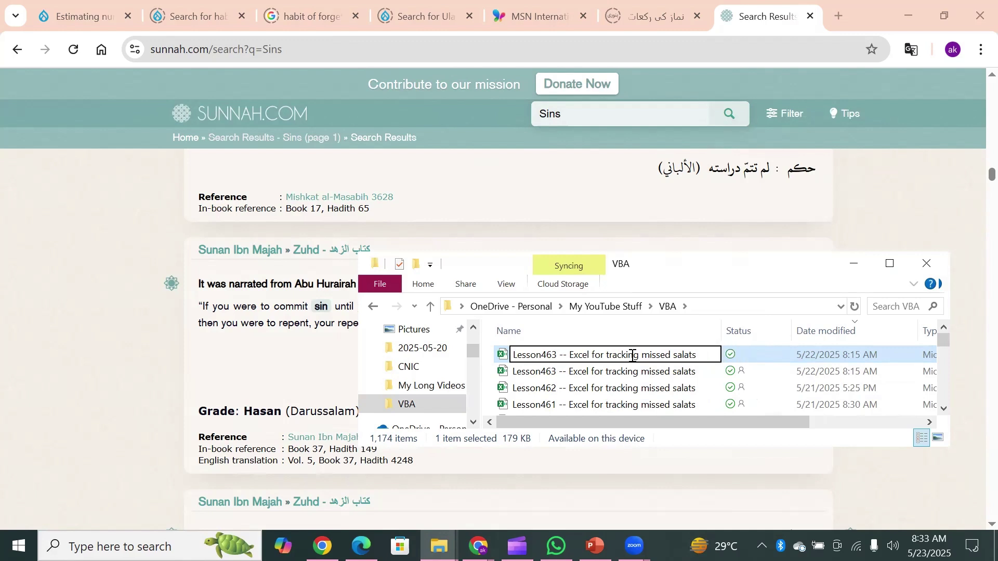
key(Left)
key(Left)
key(Left)
key(BackSpace)
text(4)
key(Return)
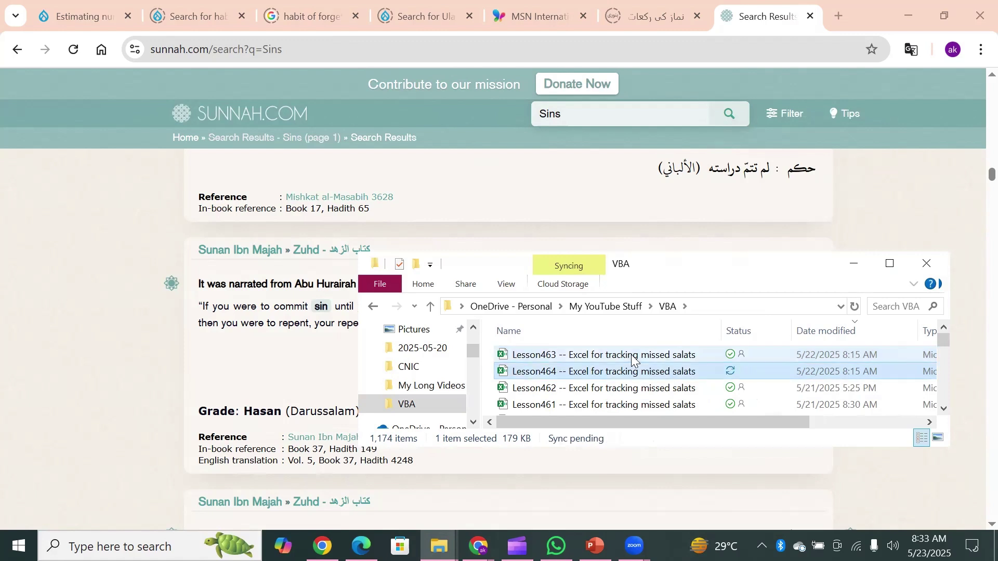
- Open the Lesson464 workbook in Excel and enable its macro content
double_click(502, 374)
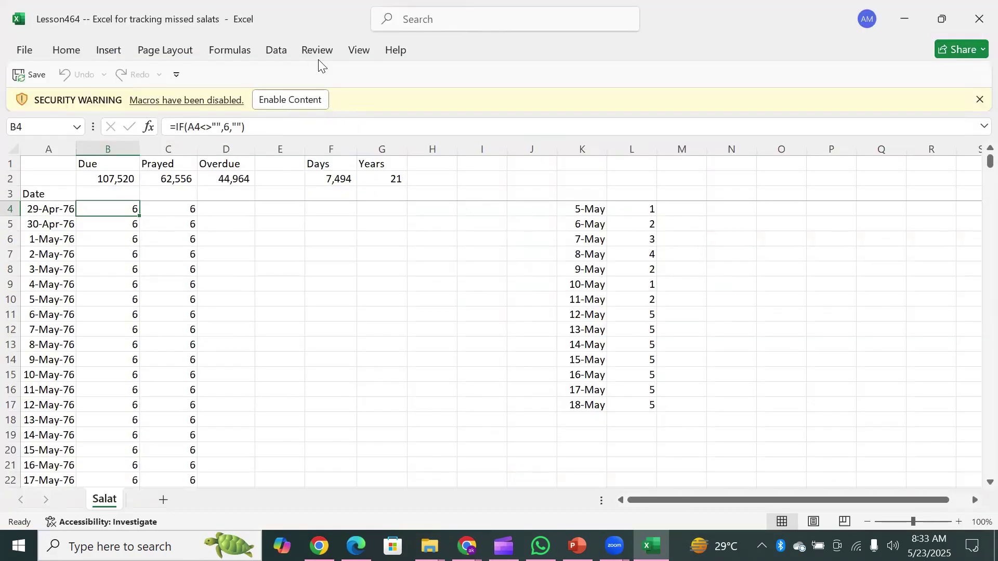
click(284, 102)
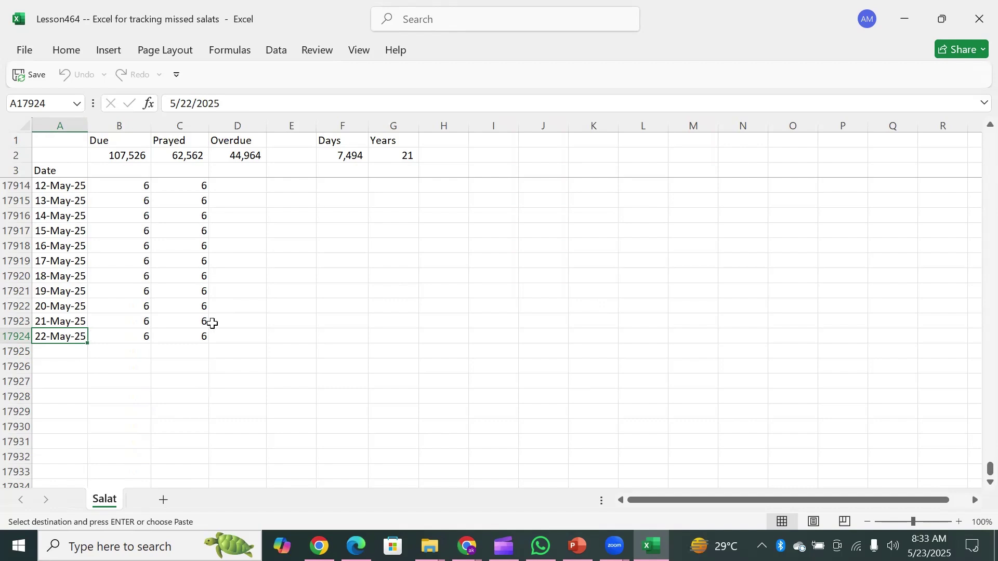
- Examine the first and last date rows of the Salat sheet with their due and prayed counts
click(119, 333)
key(Right)
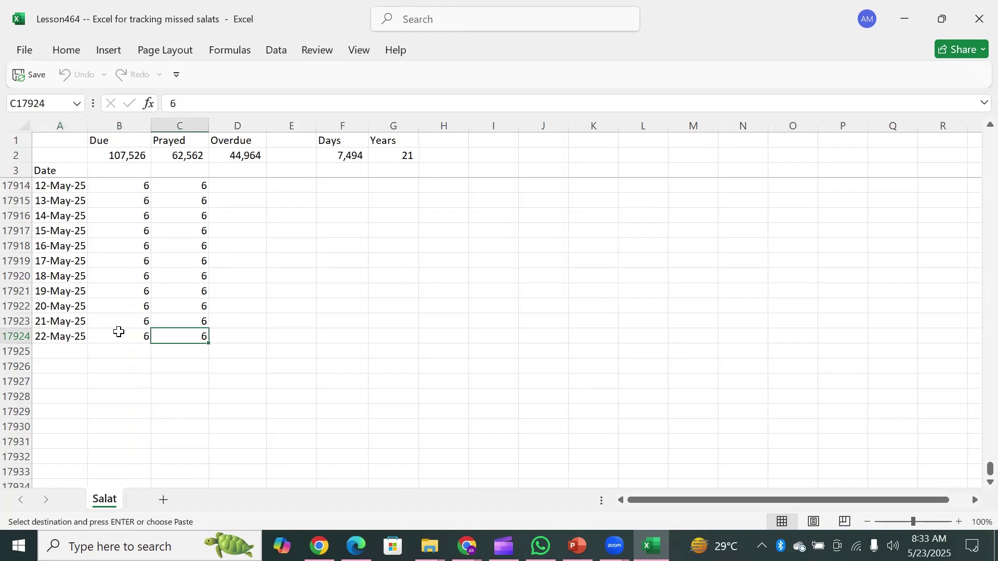
key(Left)
key(Left)
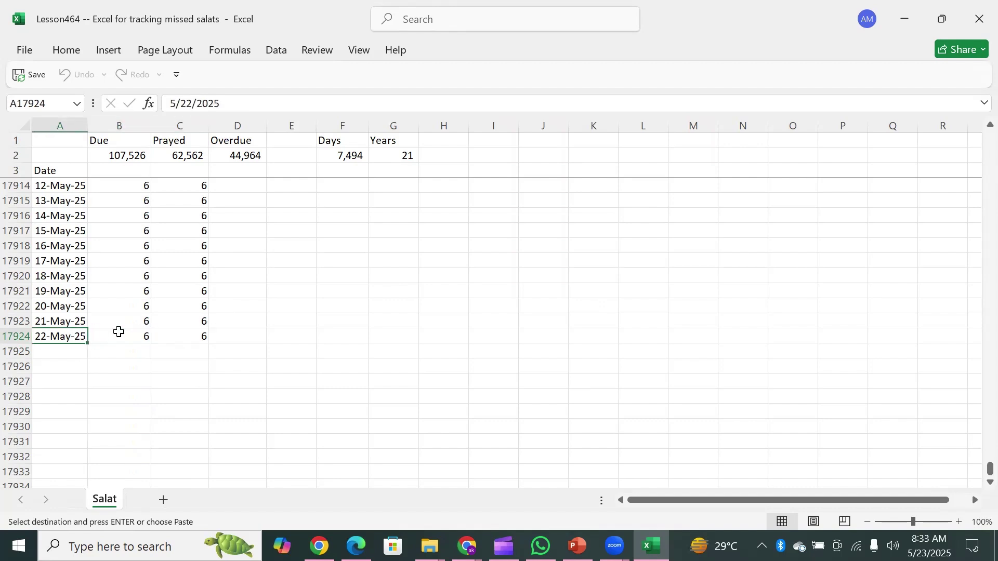
key(ctrl+Up)
key(Down)
key(Down)
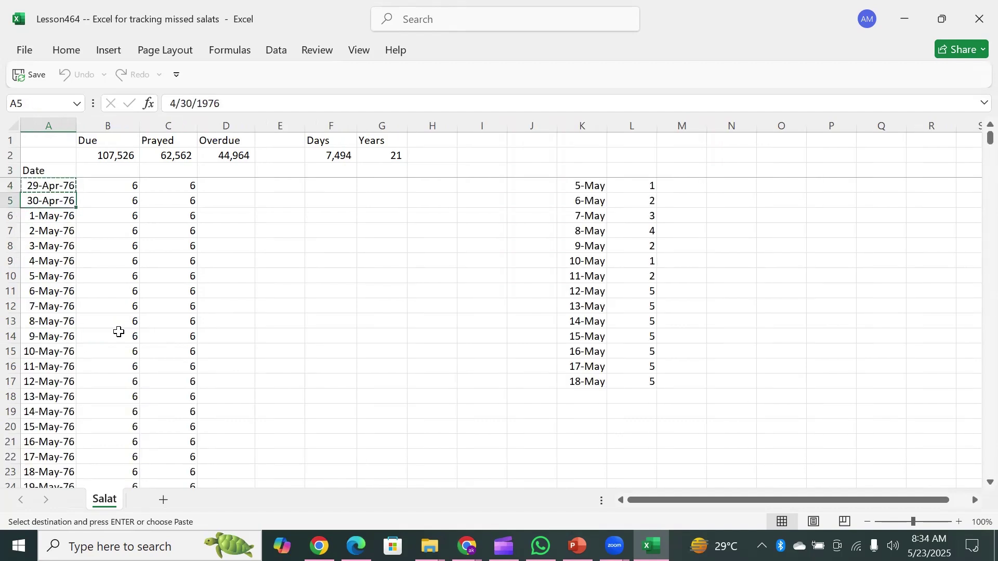
key(ctrl+Down)
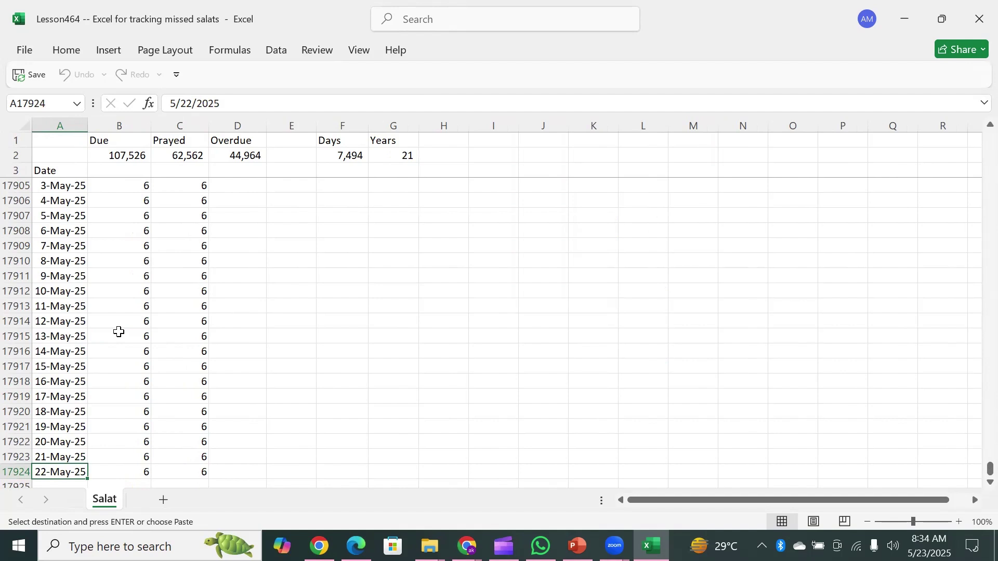
key(ctrl+Up)
key(Down)
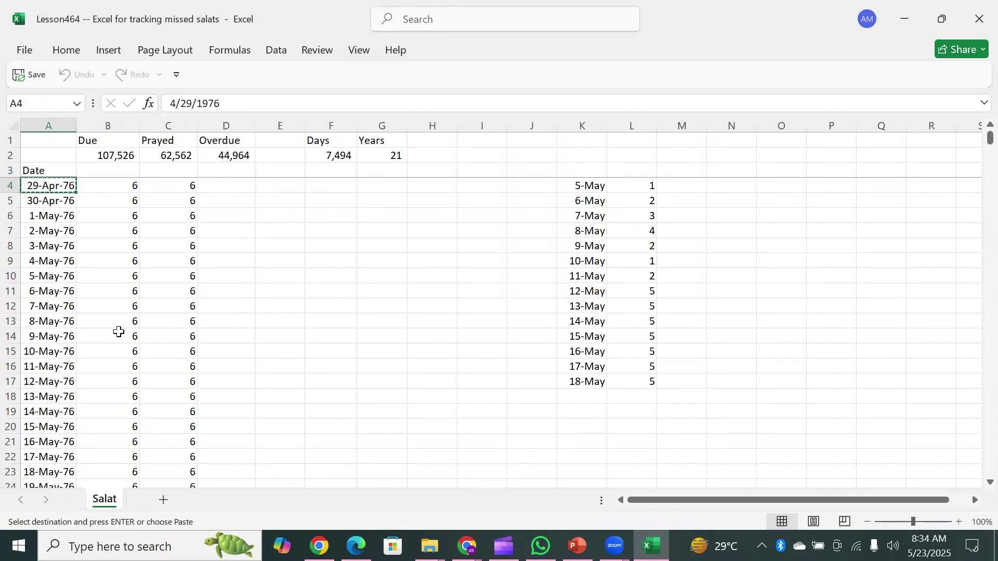
key(ctrl+Down)
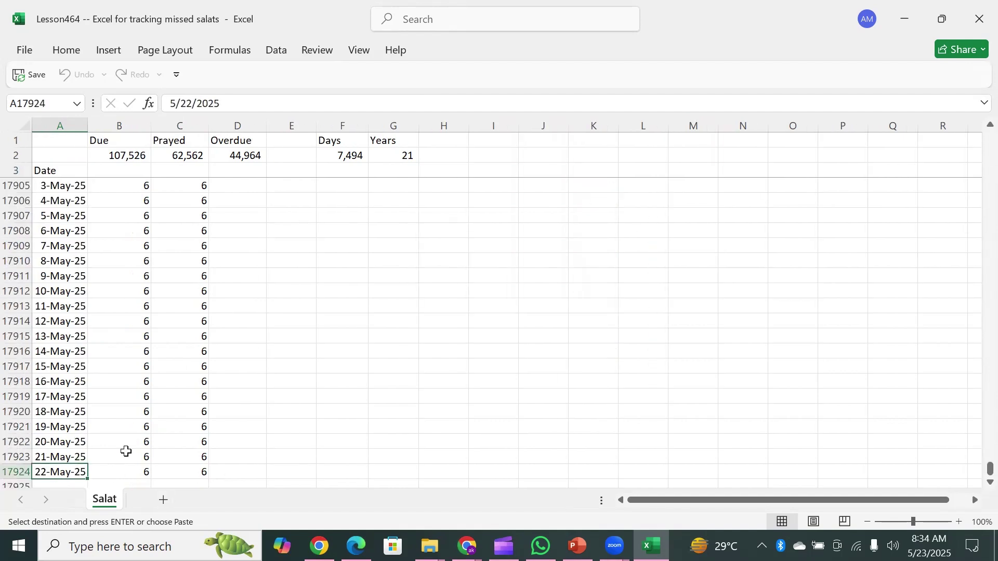
- Record 5 days of made-up prayers dated 21-May, starting at the empty Overdue cell D427
click(397, 324)
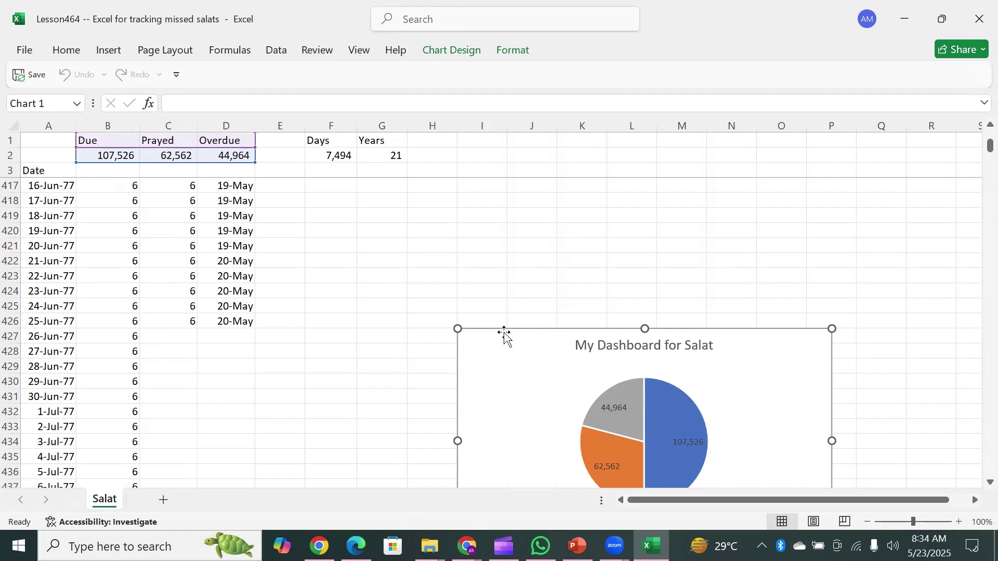
click(235, 331)
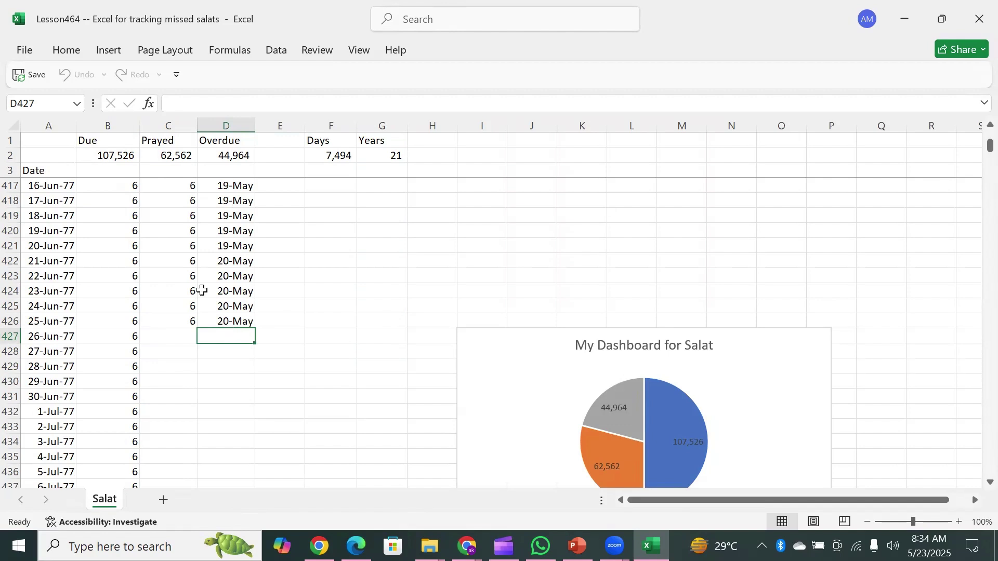
double_click(236, 335)
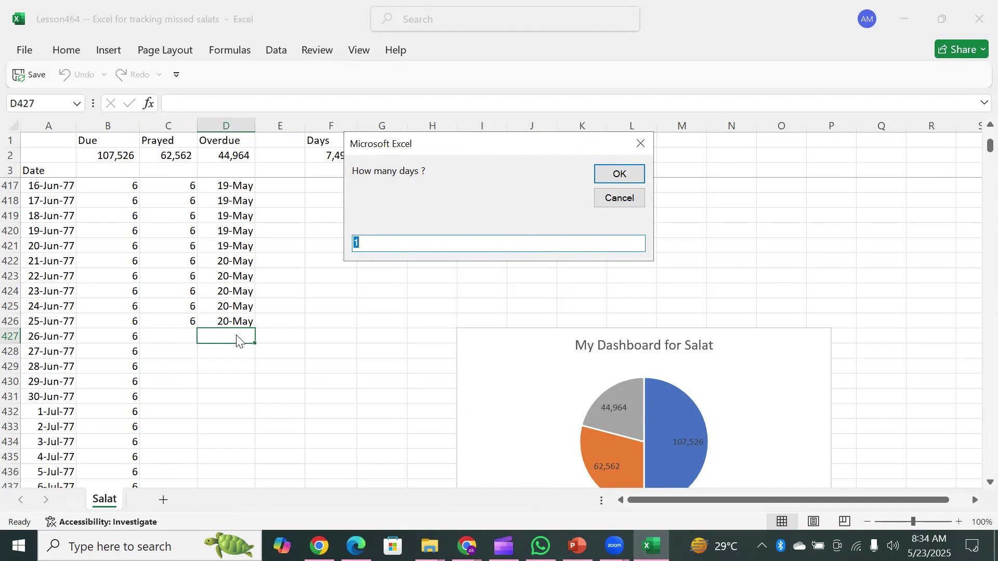
text(5)
key(Return)
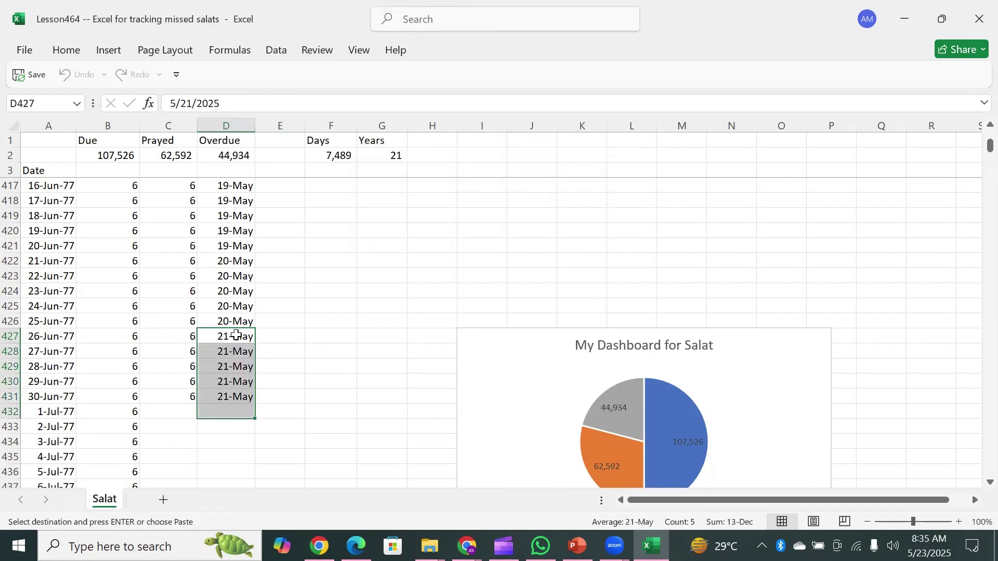
- Record 5 more days of made-up prayers dated 22-May, starting at Overdue cell D432
click(222, 410)
key(ctrl+shift+d)
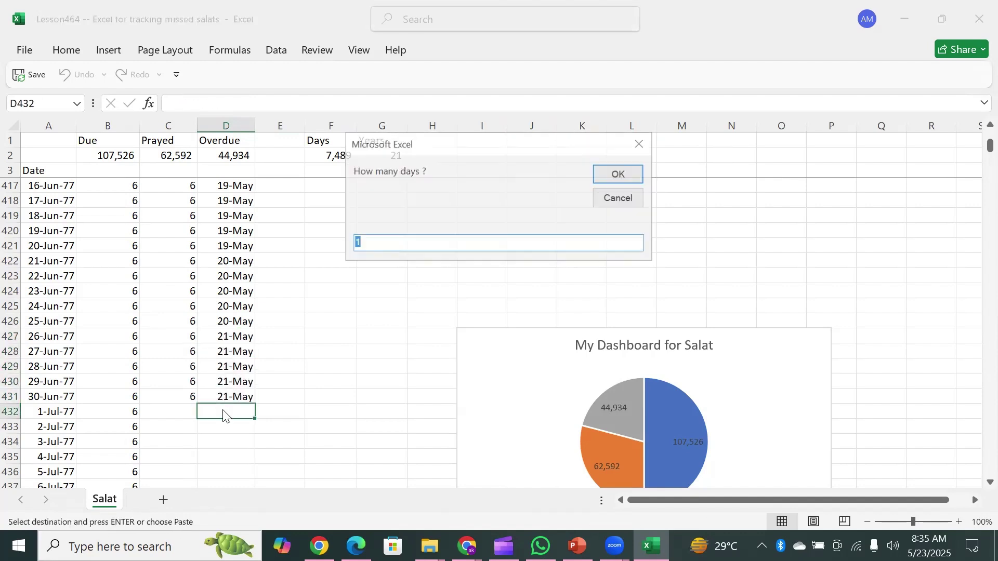
text(5)
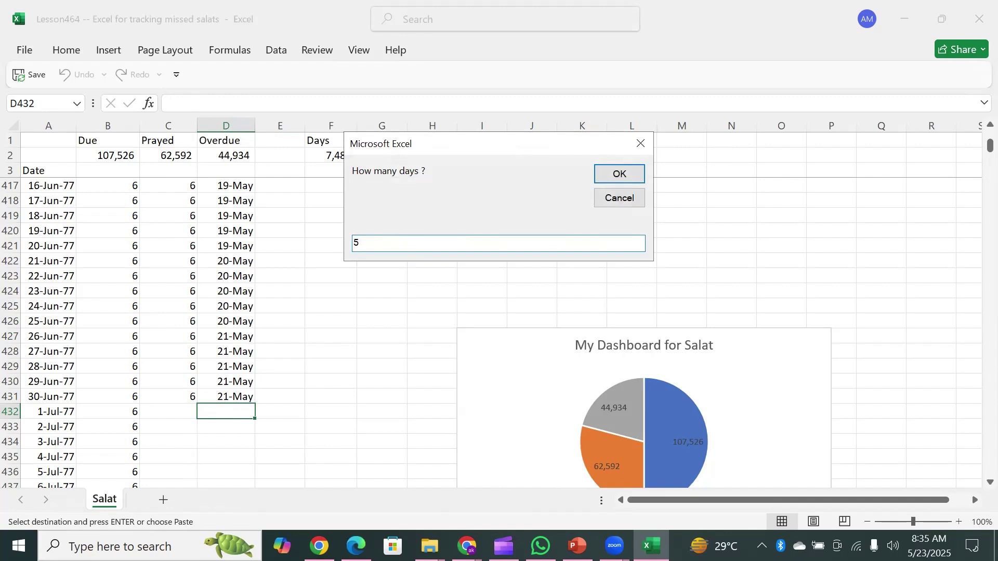
key(Return)
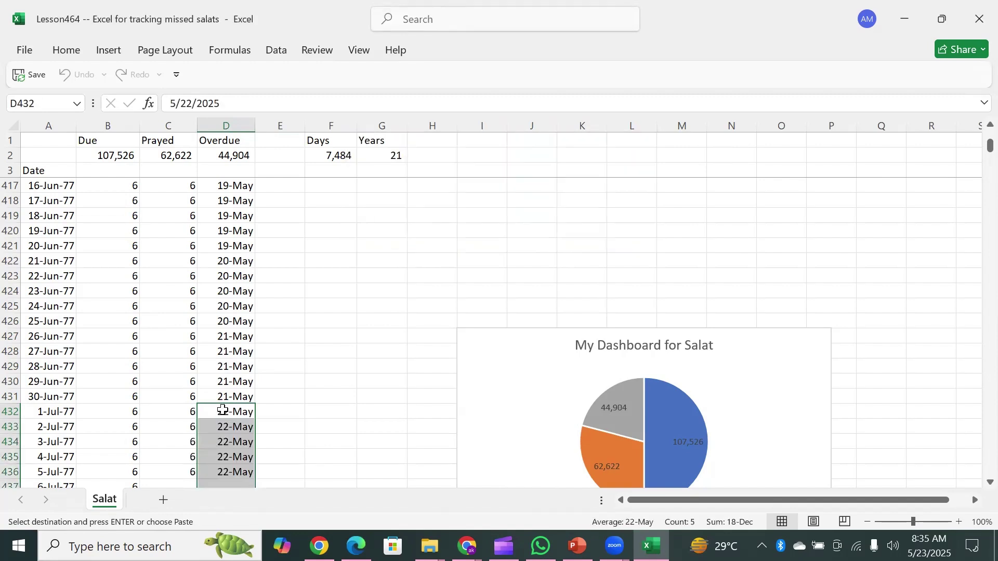
- Check the last 22-May entry in the Overdue column and the empty cells below it
click(211, 475)
key(Down)
key(Down)
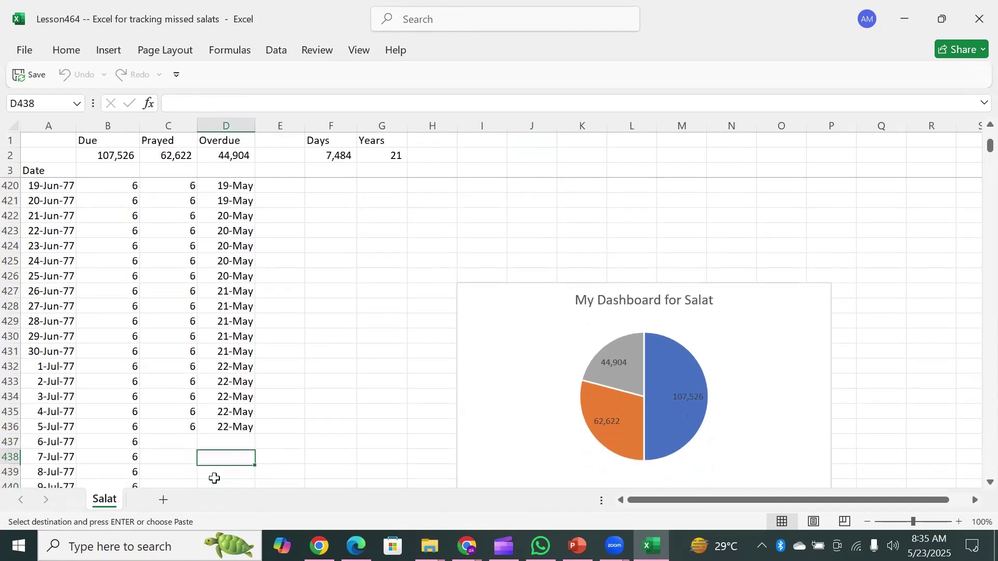
key(Up)
key(Up)
key(Down)
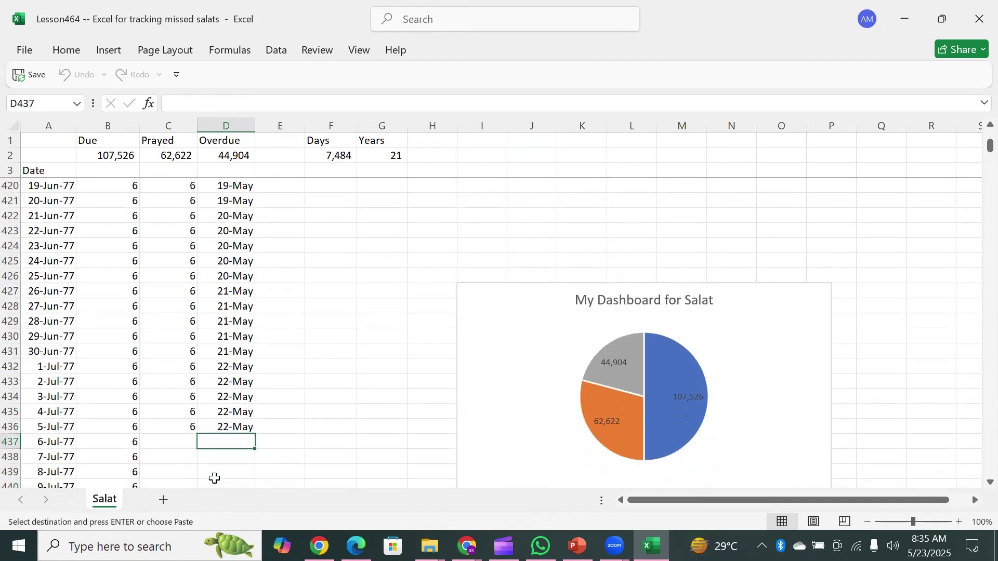
key(Up)
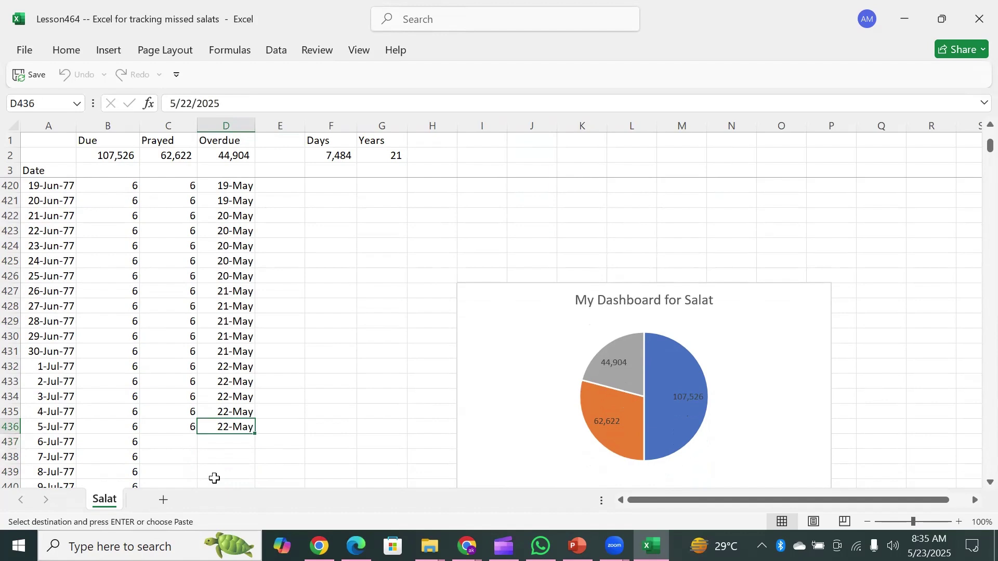
key(Down)
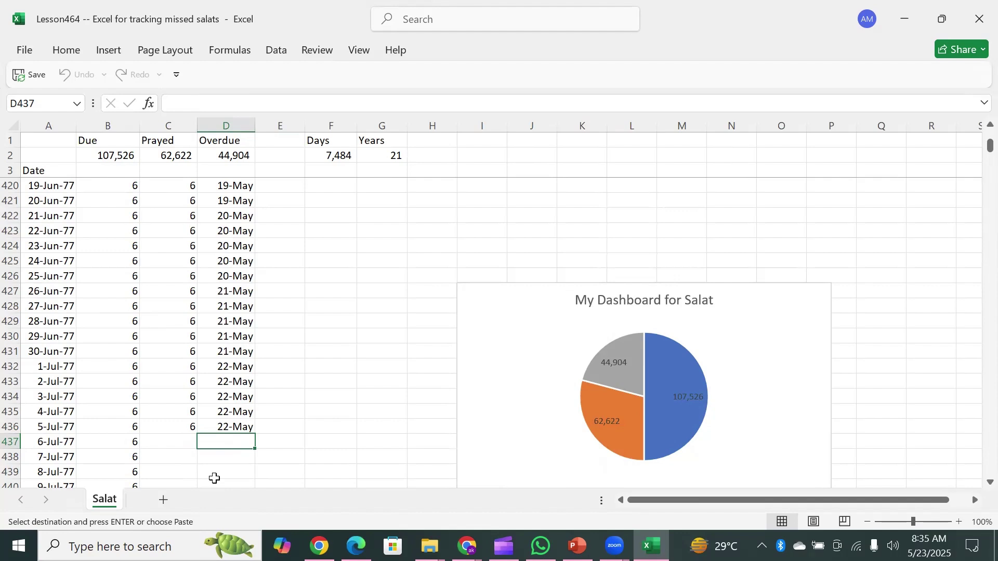
- Move the My Dashboard for Salat pie chart up and closer to the data, beside rows 421 to 436, and deselect it
drag(541, 298, 476, 221)
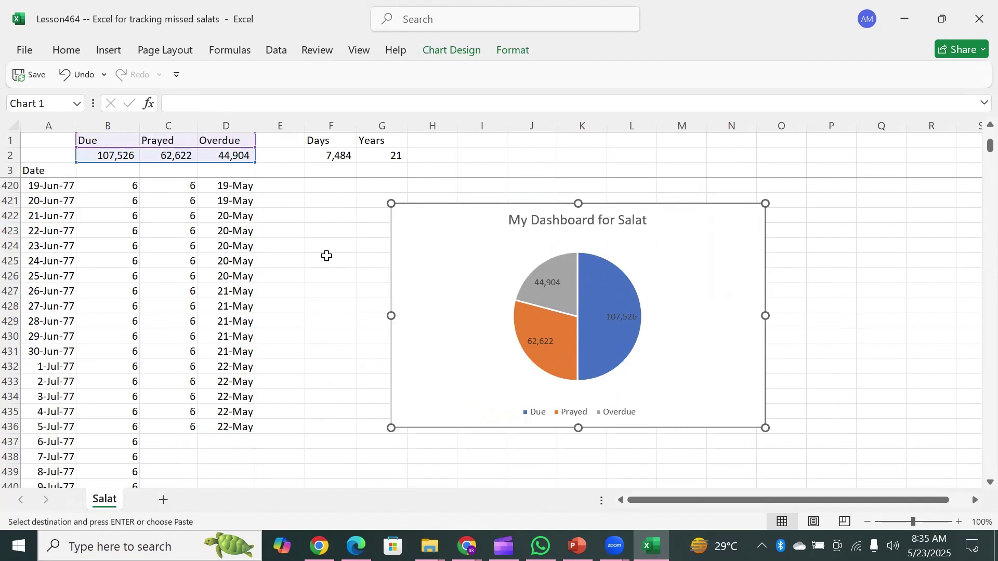
click(326, 255)
key(Escape)
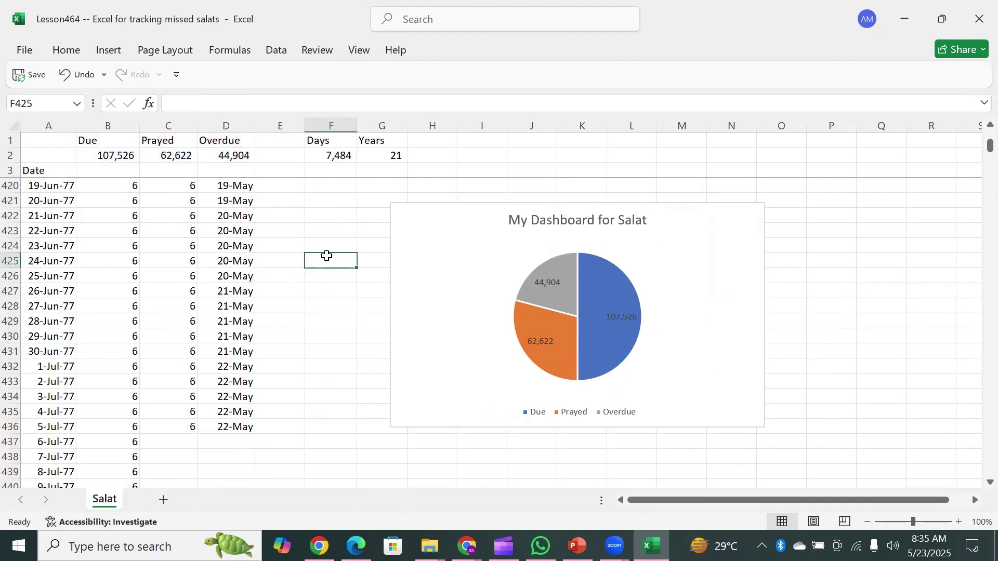